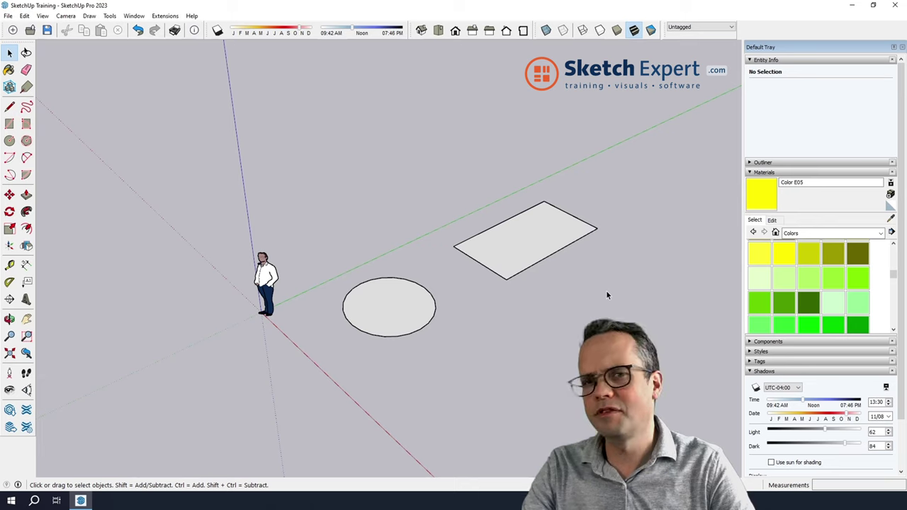
Switch to the Push/Pull tool with the P shortcut.
key(p)
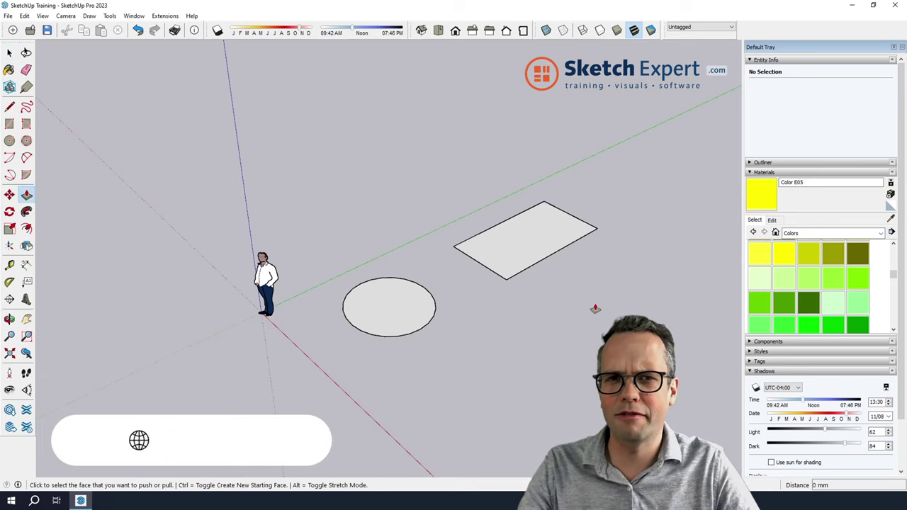
Pull the flat circle up 1778 mm into a cylinder.
mouse_move(591, 306)
middle_down()
mouse_move(454, 301)
mouse_move(567, 338)
mouse_move(508, 356)
middle_up()
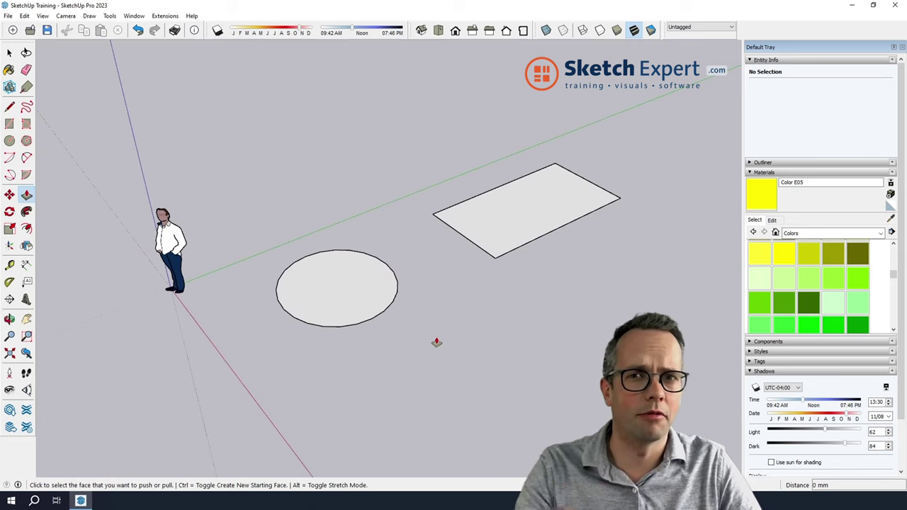
click(358, 306)
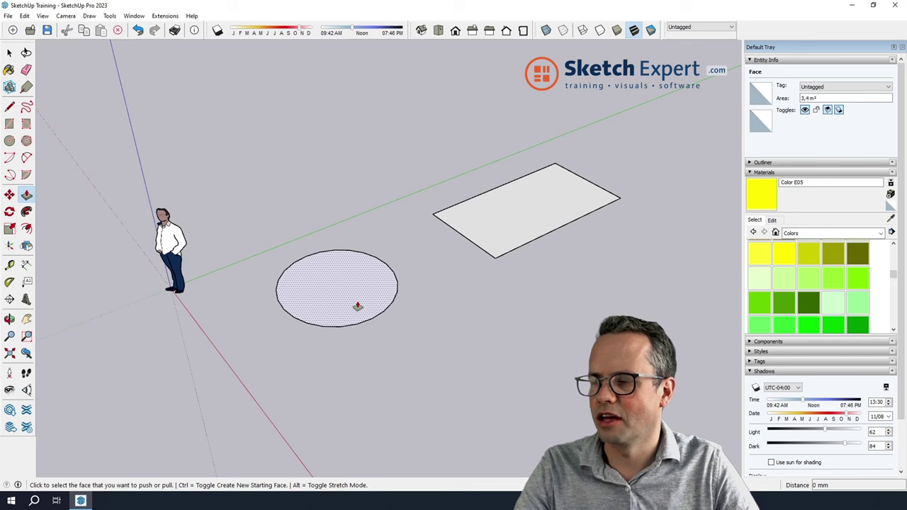
drag(358, 306, 361, 217)
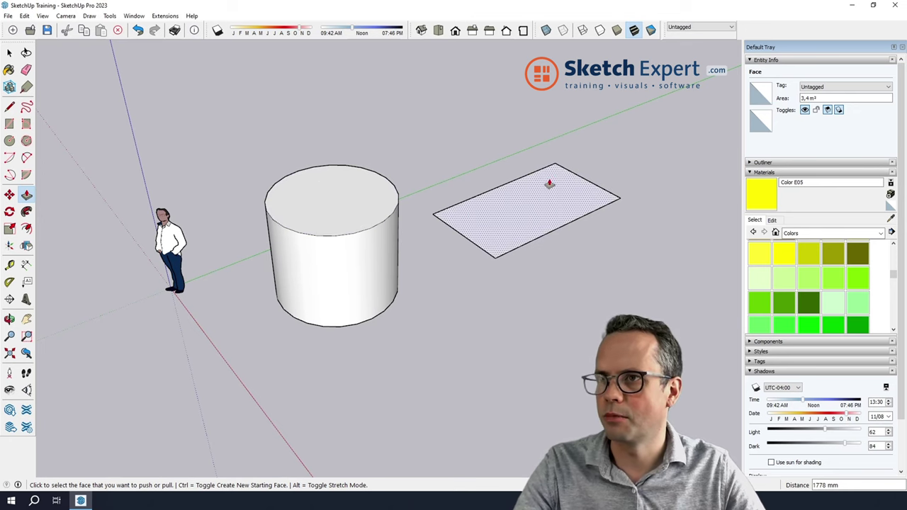
Raise the rectangle to the cylinder's height, undoing an accidental lengthening of the box.
click(549, 200)
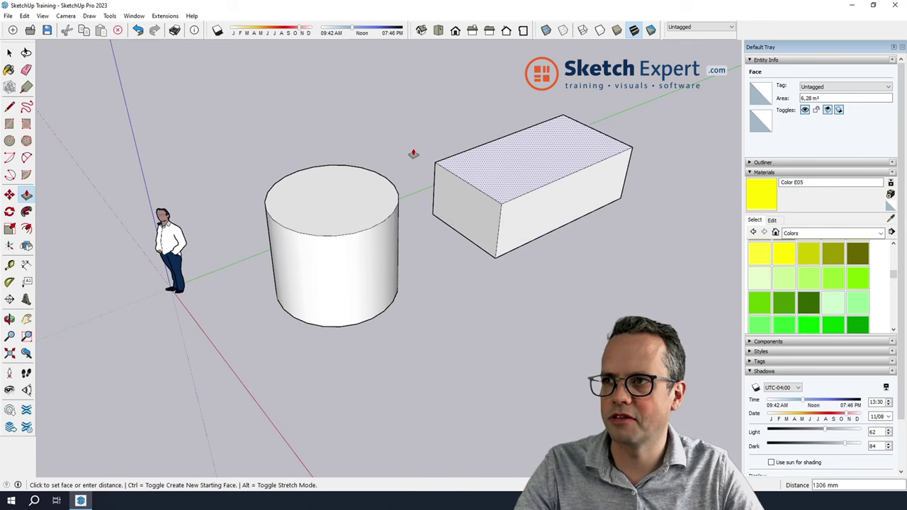
click(376, 183)
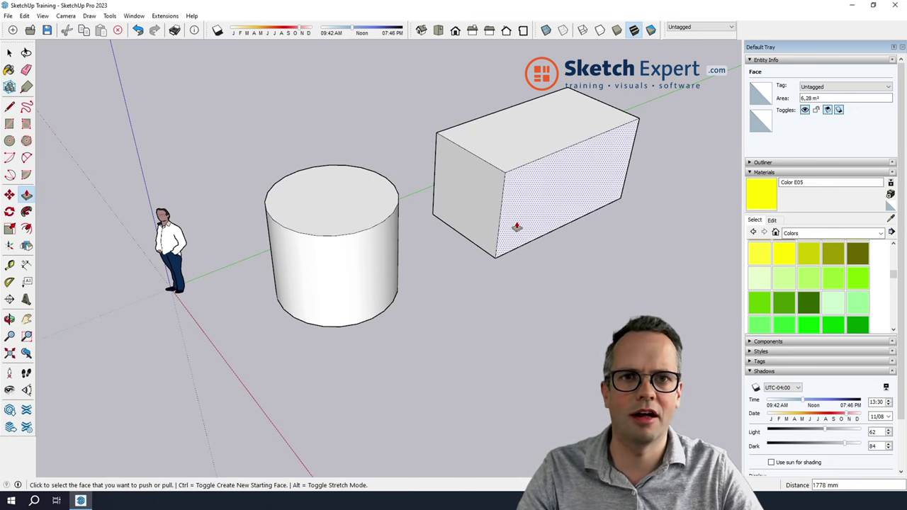
click(550, 175)
click(561, 182)
key(space)
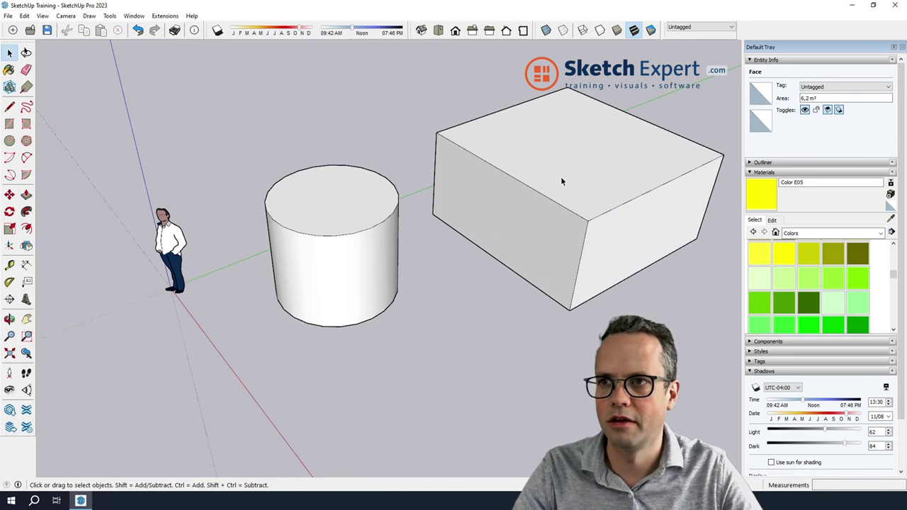
key(ctrl+z)
triple_click(562, 173)
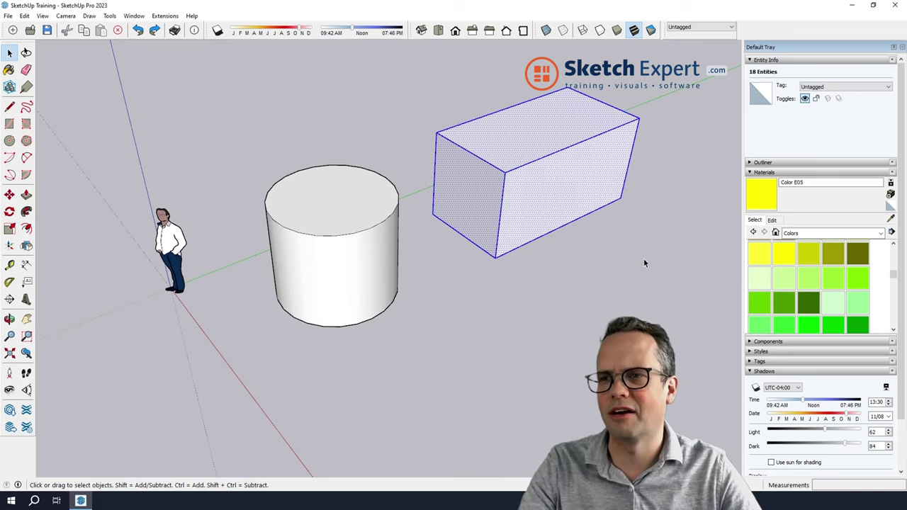
click(603, 245)
mouse_move(603, 245)
middle_down()
mouse_move(571, 142)
mouse_move(604, 246)
middle_up()
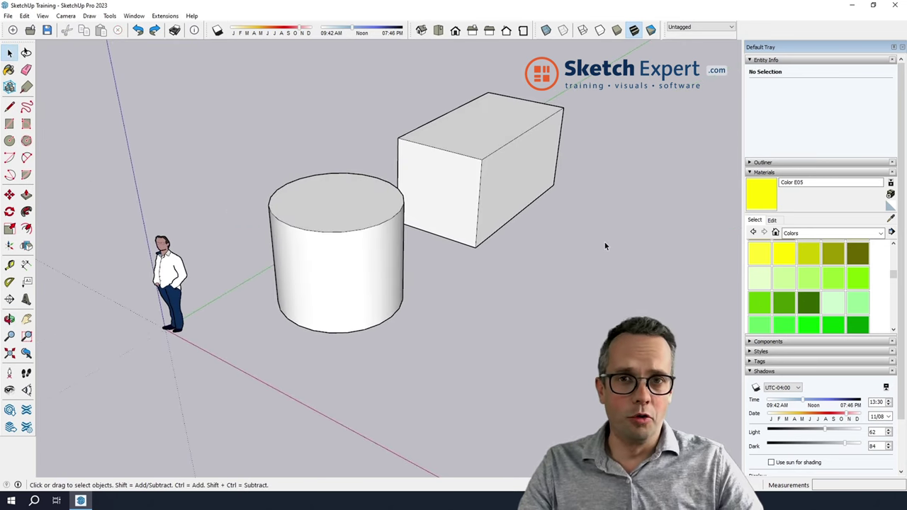
middle_drag(562, 300, 443, 73)
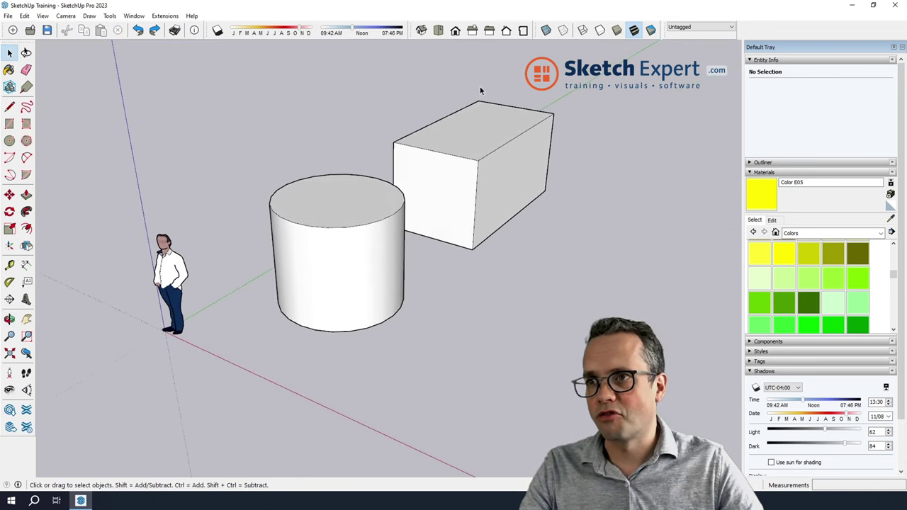
key(p)
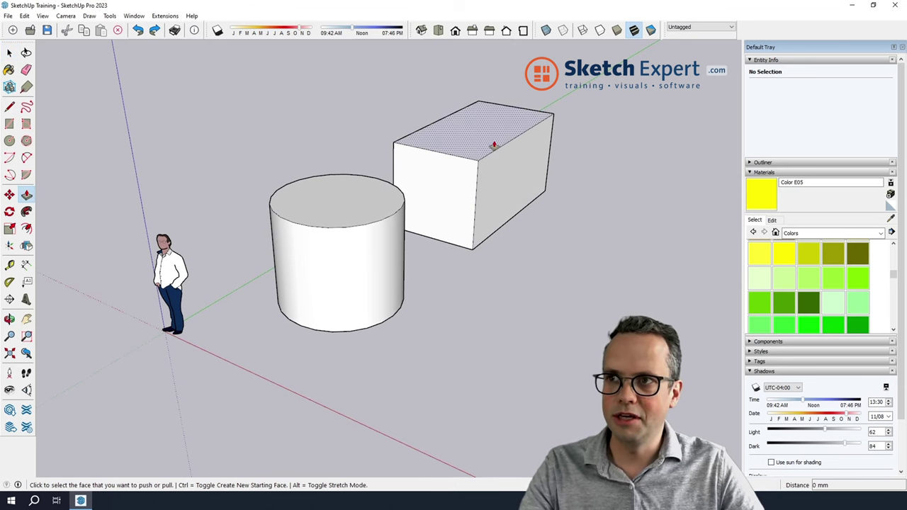
click(491, 141)
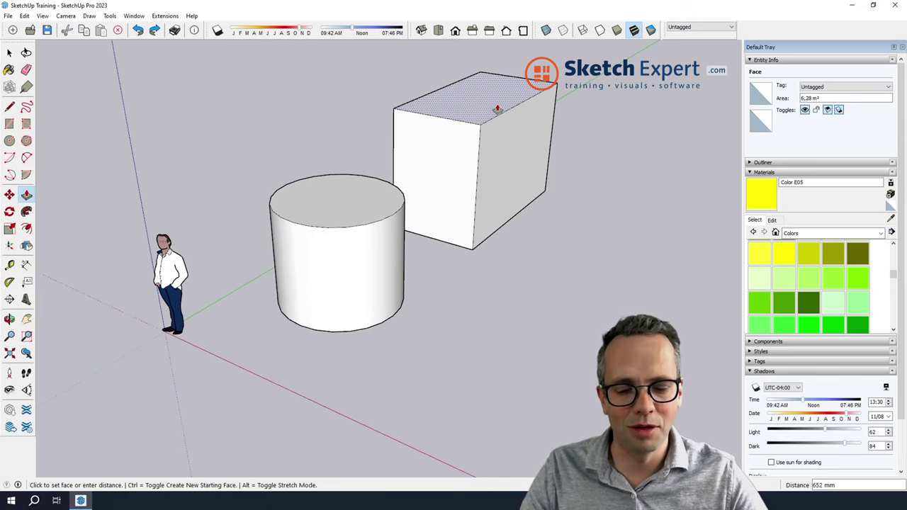
click(498, 109)
middle_drag(526, 261, 403, 268)
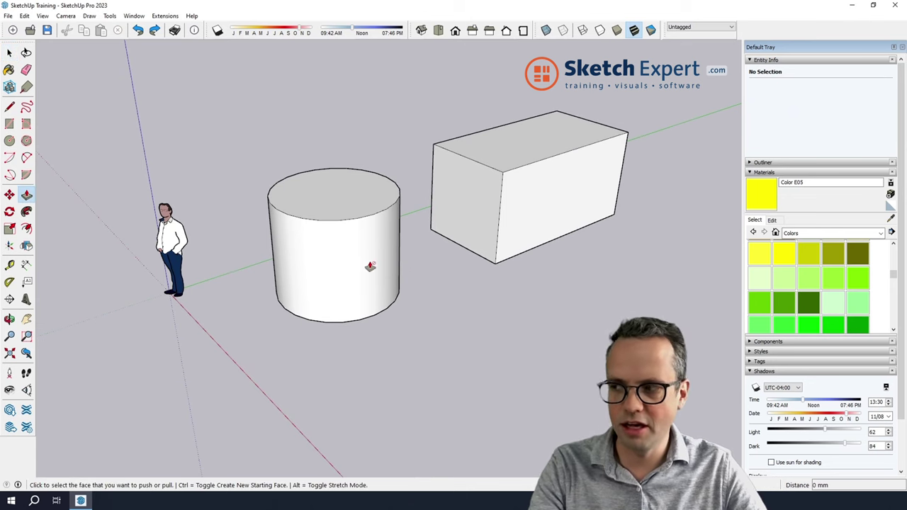
click(342, 202)
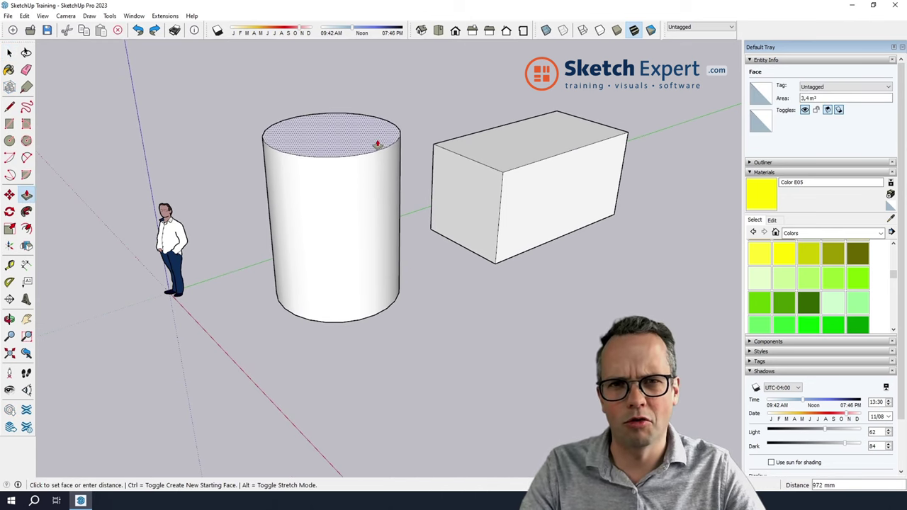
click(377, 144)
key(space)
middle_drag(478, 269, 453, 337)
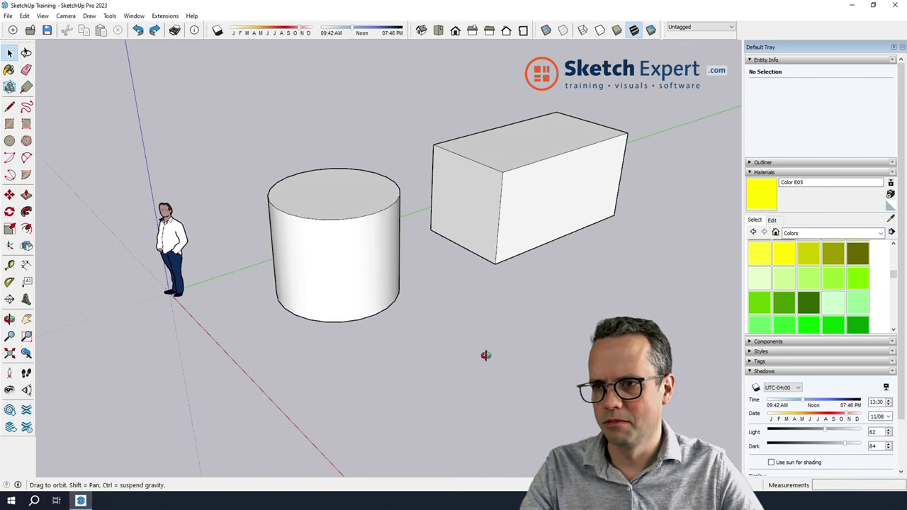
key(p)
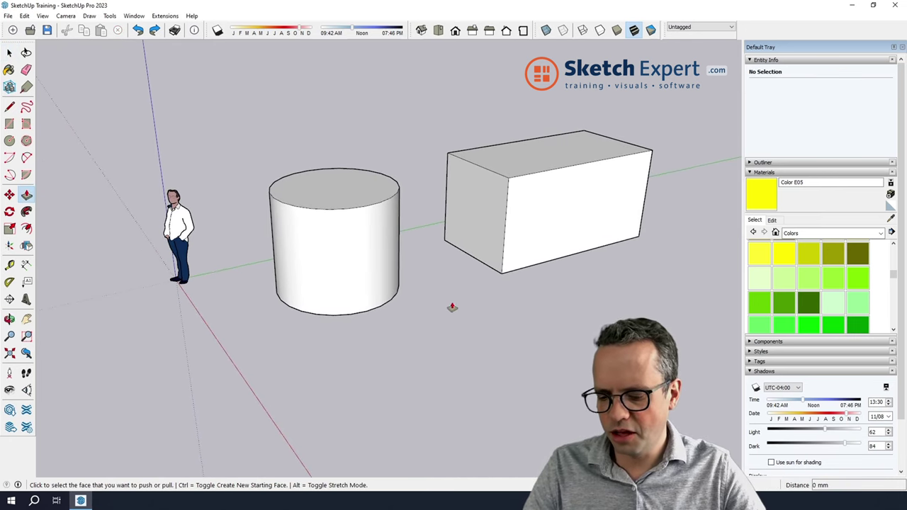
Push/Pull the cylinder's top face higher to extend the cylinder upward.
click(370, 193)
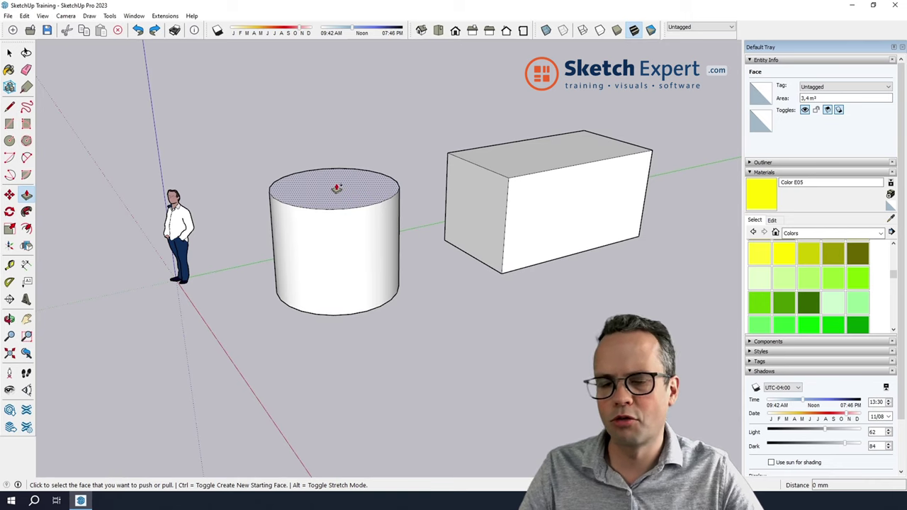
key(Escape)
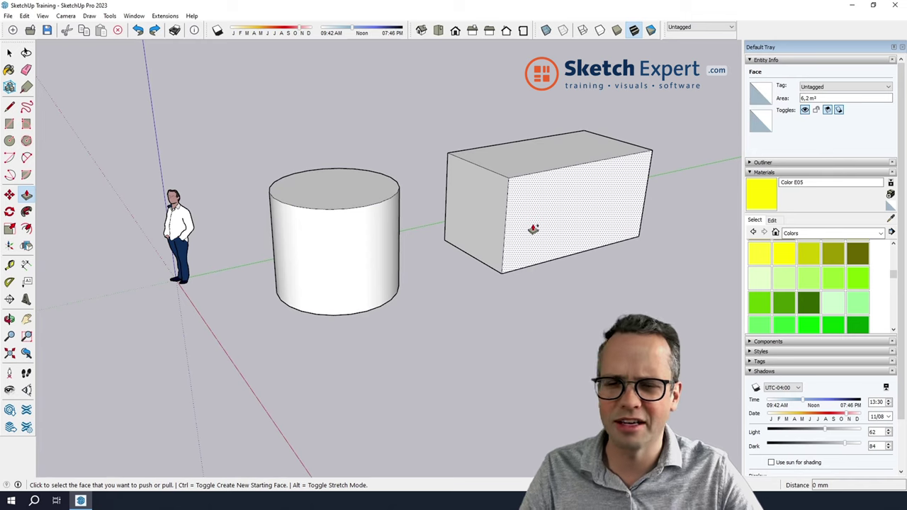
click(348, 183)
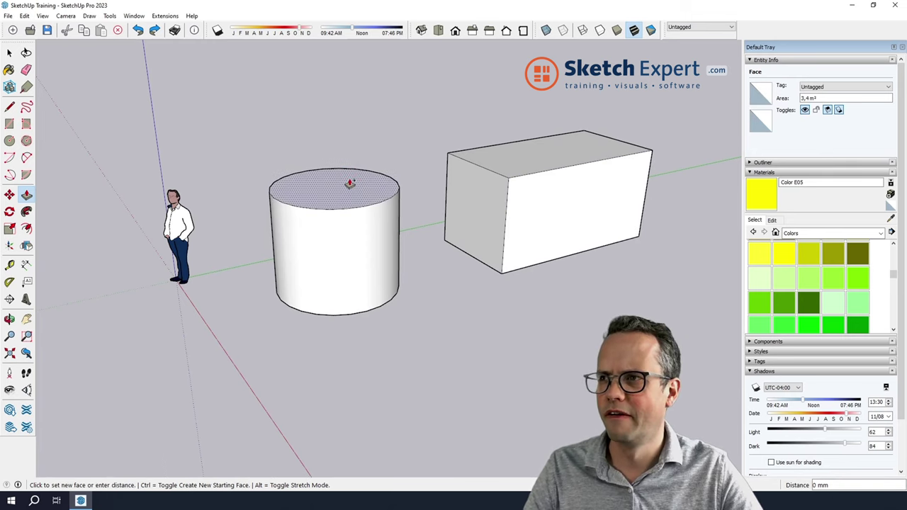
click(348, 119)
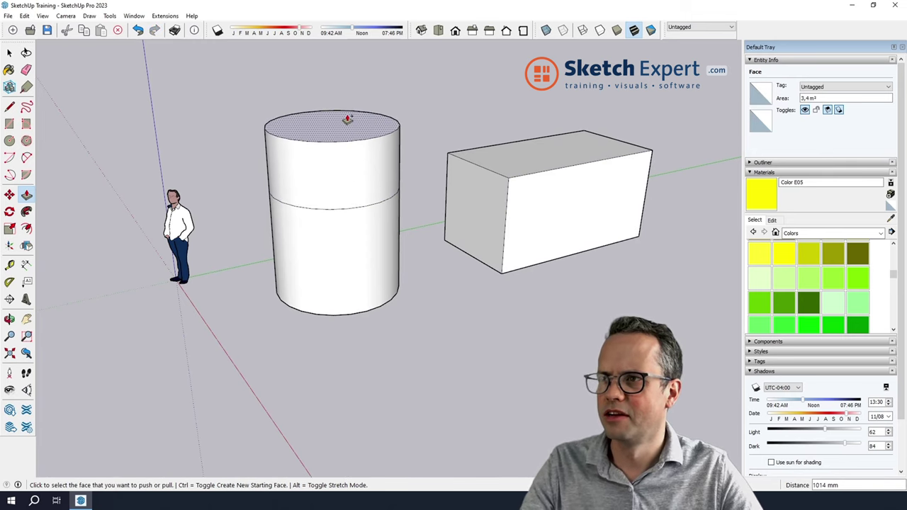
scroll(348, 186, up, 3)
mouse_move(348, 186)
middle_down()
mouse_move(270, 198)
mouse_move(474, 234)
middle_up()
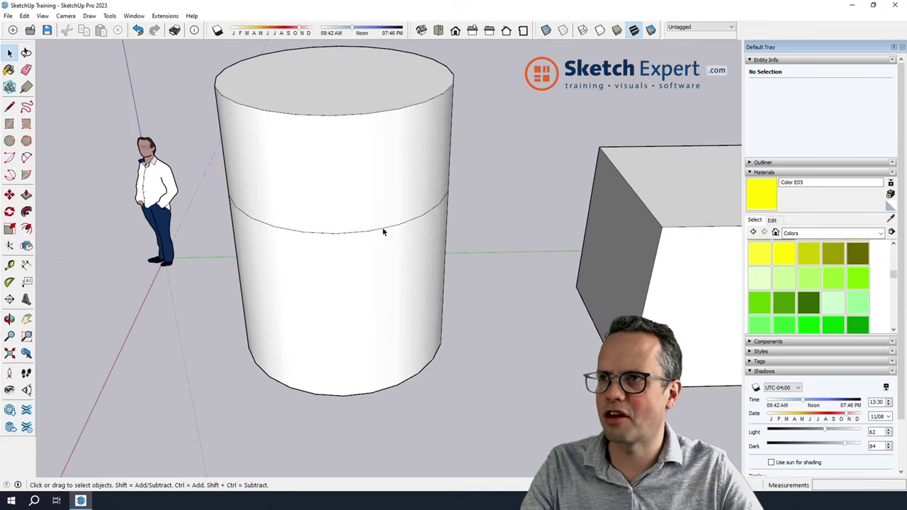
Turn on X-ray and view the box from above.
click(546, 31)
scroll(381, 199, up, 3)
mouse_move(381, 199)
middle_down()
mouse_move(302, 97)
mouse_move(438, 93)
mouse_move(433, 243)
mouse_move(294, 189)
middle_up()
scroll(284, 199, down, 5)
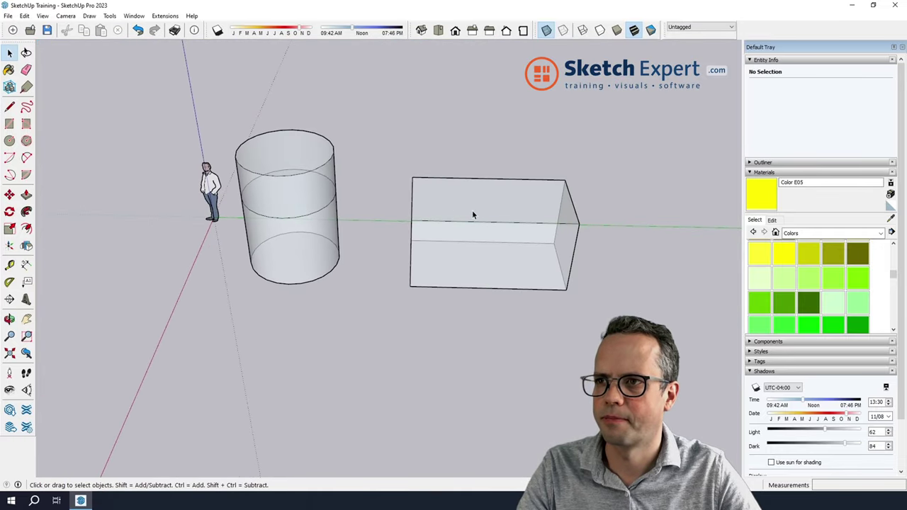
scroll(472, 214, up, 3)
middle_drag(523, 299, 588, 284)
Ctrl+Push/Pull the box top up to the cylinder's height (1014 mm), keeping an edge at the old top.
key(p)
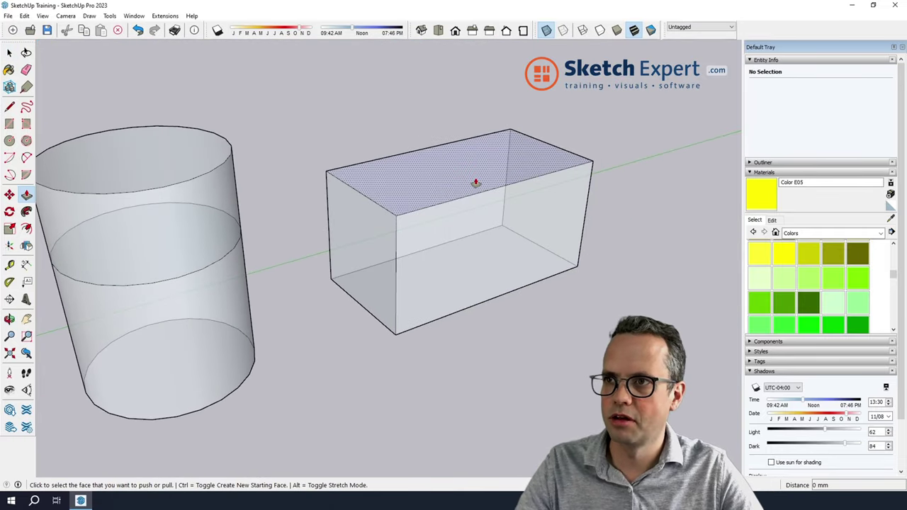
click(475, 183)
key(ctrl)
click(225, 145)
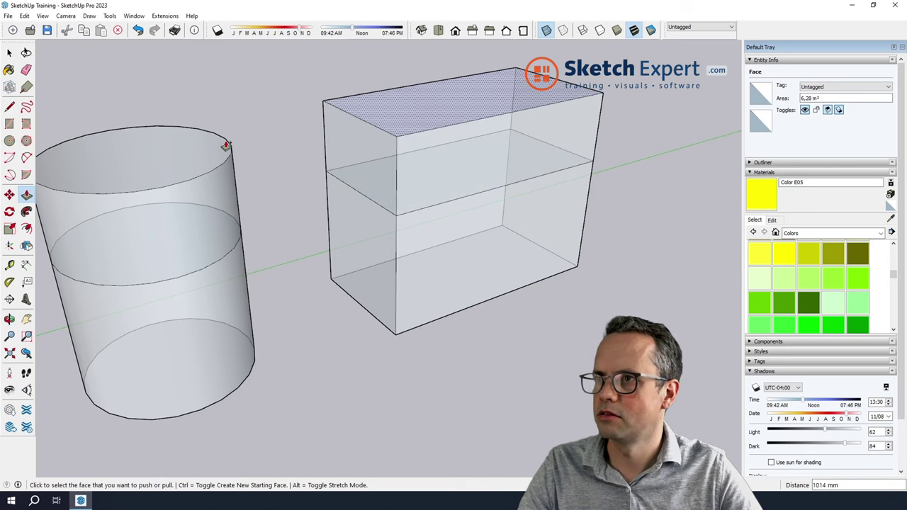
key(space)
Turn X-ray off and zoom out to view both solids.
mouse_move(440, 289)
middle_down()
mouse_move(588, 333)
mouse_move(553, 177)
middle_up()
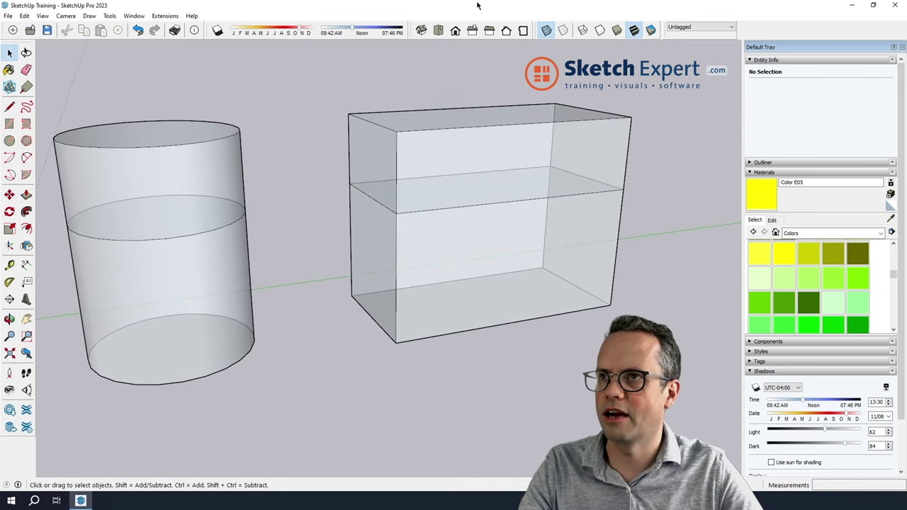
click(546, 30)
scroll(512, 297, down, 3)
scroll(408, 281, down, 3)
scroll(518, 321, down, 2)
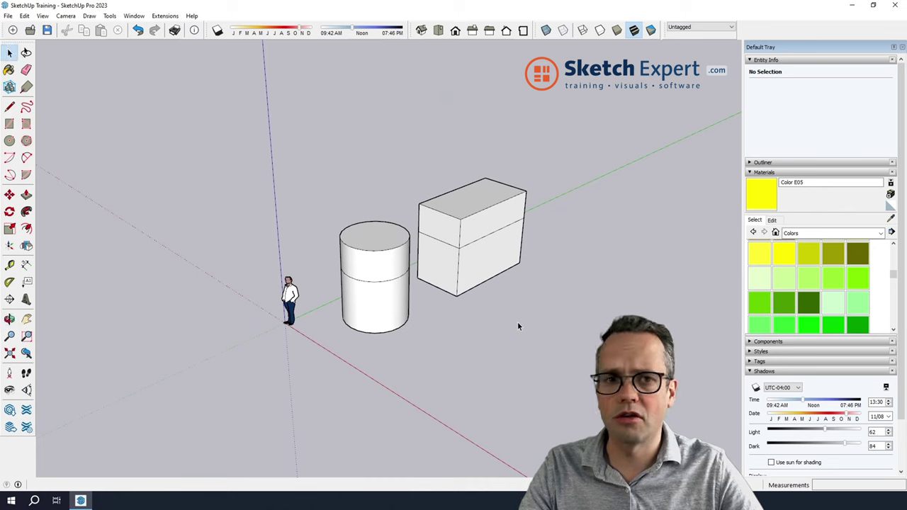
Set the cylinder's top circle radius to 500 mm so the cylinder tapers.
click(401, 250)
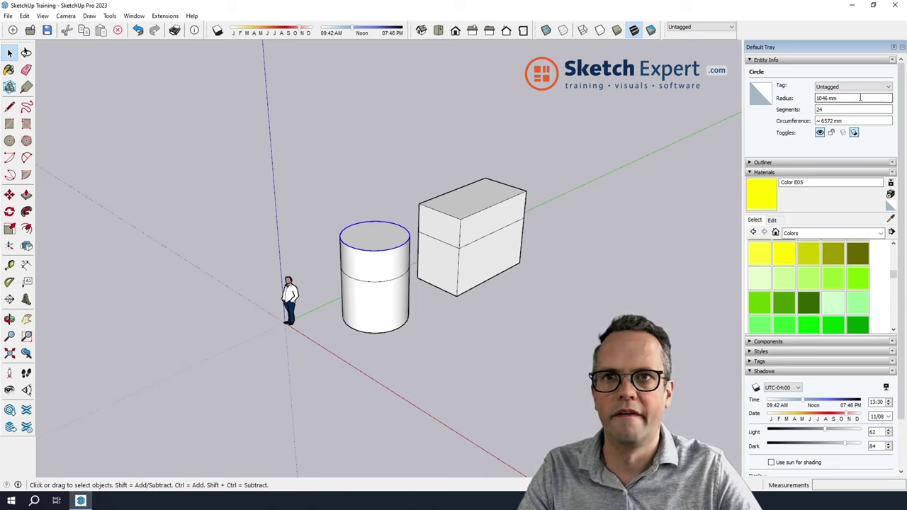
text(50)
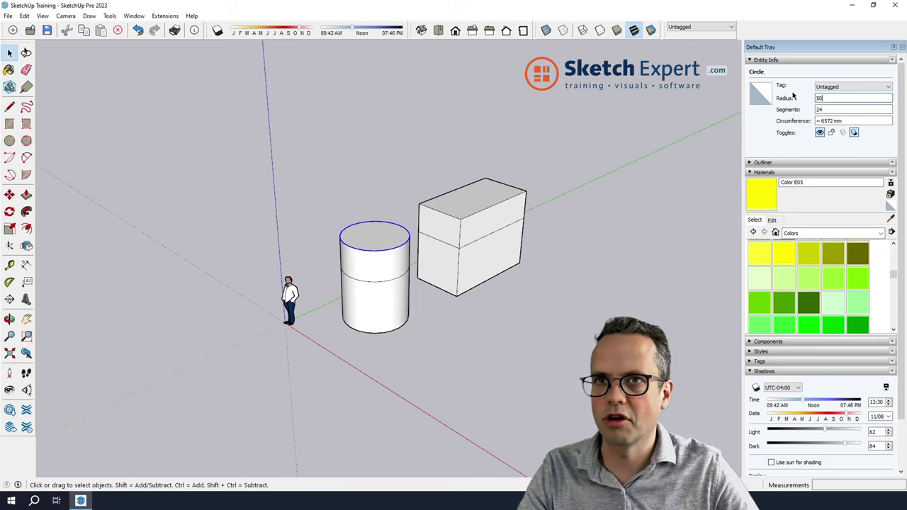
text(0)
key(Return)
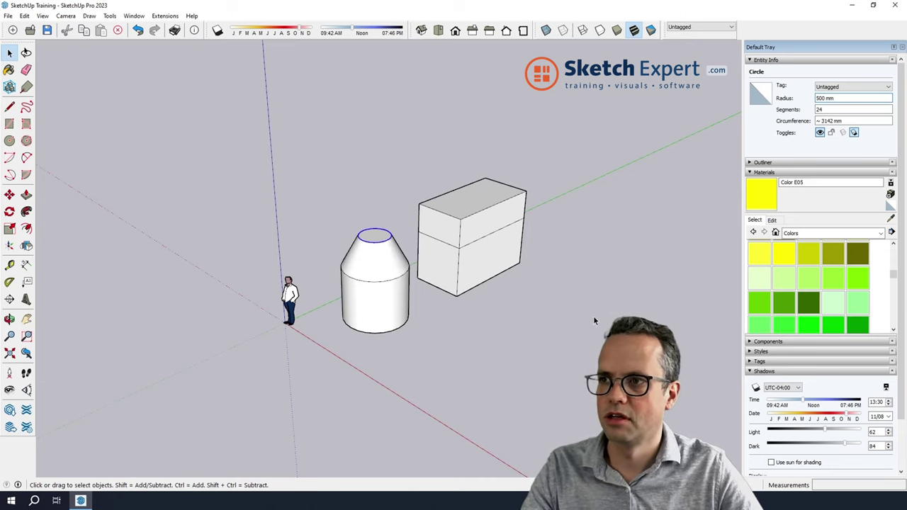
middle_drag(434, 286, 397, 270)
scroll(397, 270, up, 2)
Push/Pull the tapered top up twice to form a tall two-step neck.
key(p)
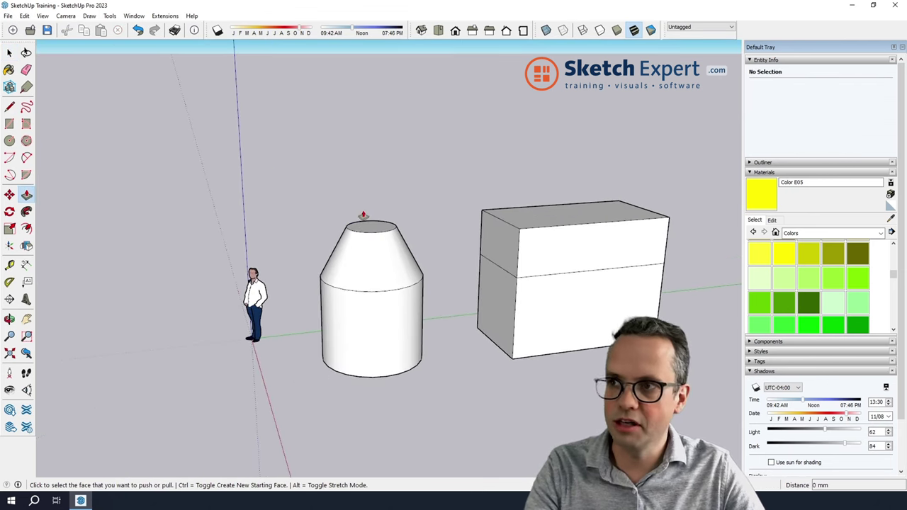
click(376, 237)
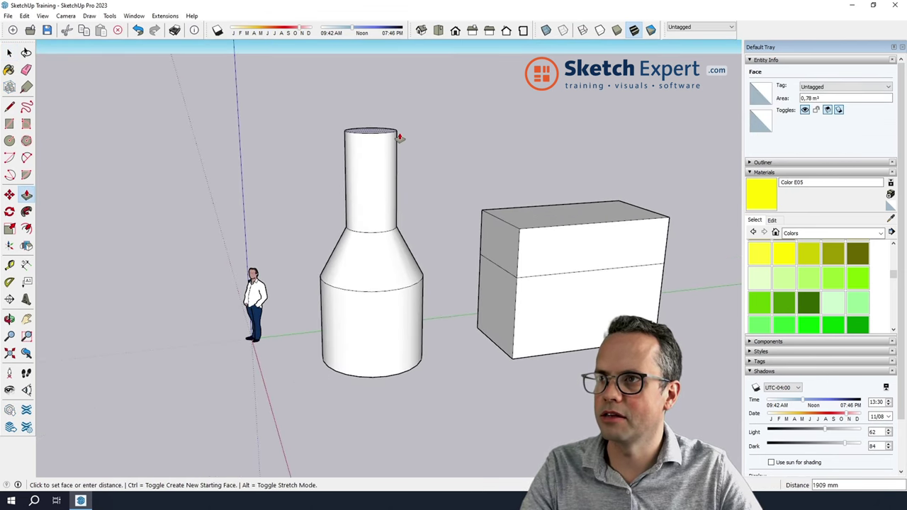
click(395, 137)
click(394, 135)
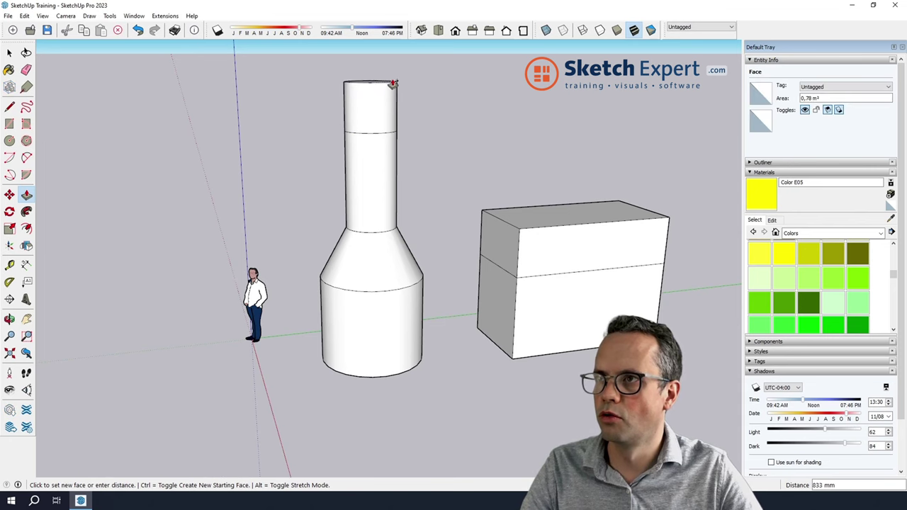
click(397, 85)
key(space)
middle_drag(397, 85, 385, 99)
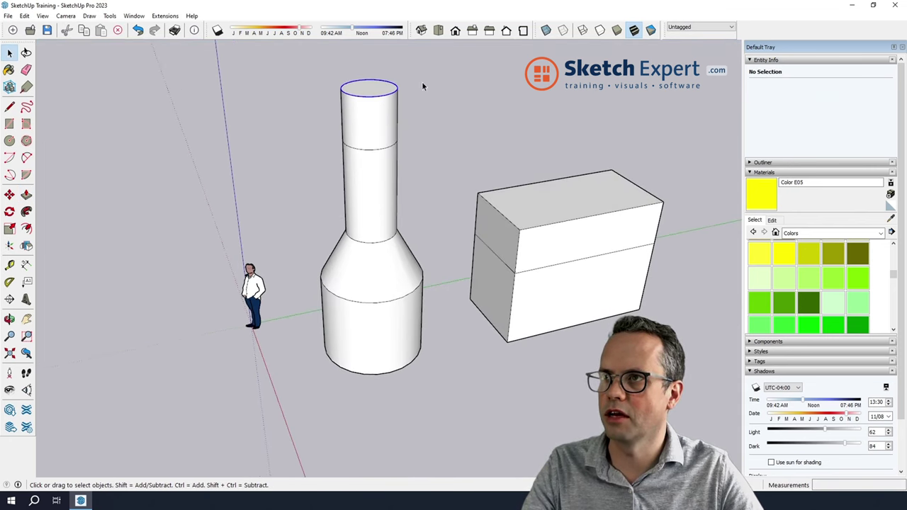
click(396, 89)
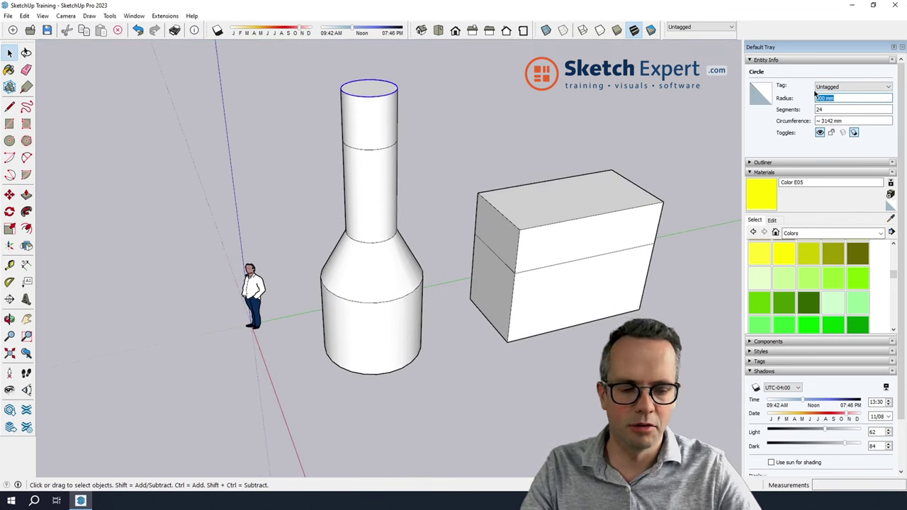
Enter a 5000 mm radius for the neck's top circle and zoom out.
text(5000)
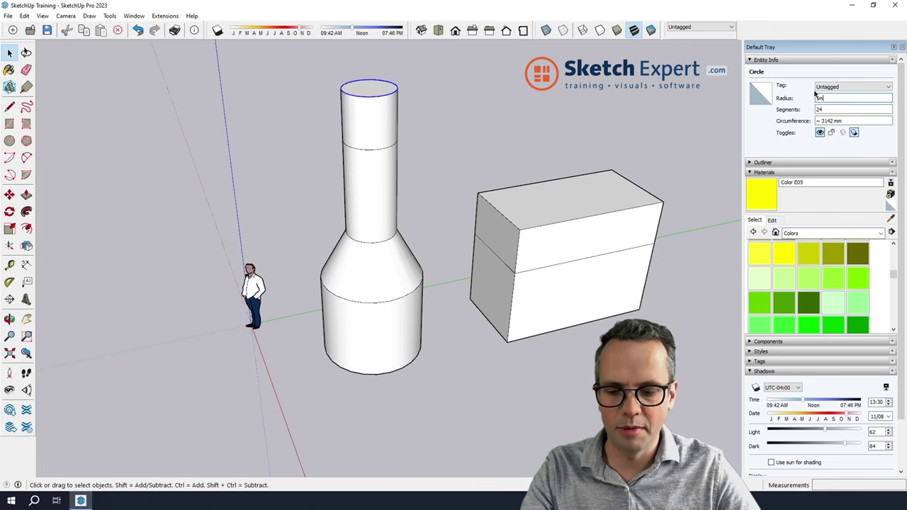
key(Return)
click(704, 252)
scroll(528, 337, down, 2)
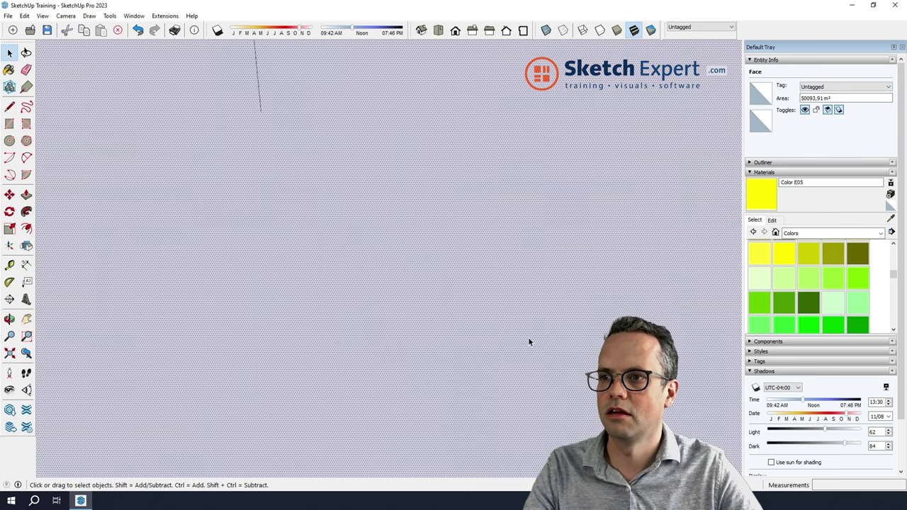
scroll(468, 275, down, 3)
scroll(472, 280, down, 5)
scroll(473, 280, down, 3)
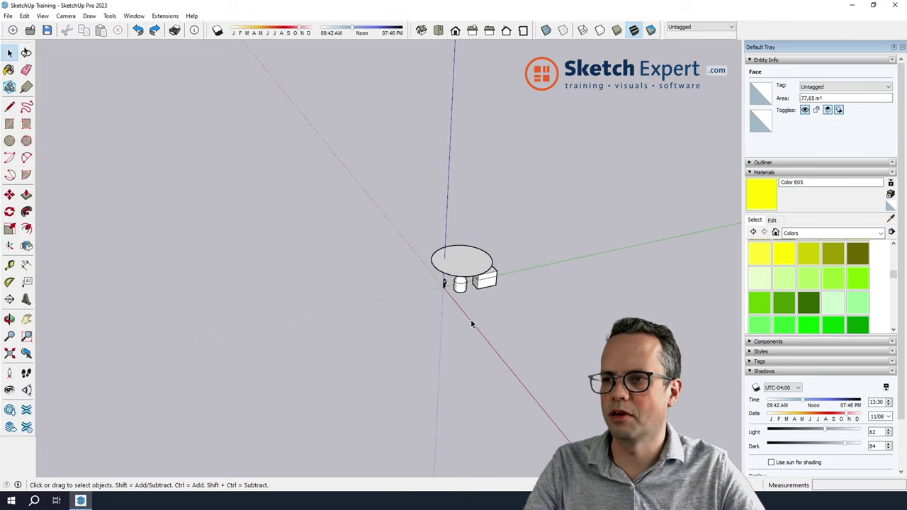
Orbit around the tower to inspect the huge disc from eye level and above.
middle_drag(472, 281, 503, 194)
click(503, 193)
scroll(499, 246, up, 3)
mouse_move(476, 229)
middle_down()
mouse_move(345, 257)
mouse_move(598, 288)
middle_up()
scroll(545, 283, up, 2)
scroll(545, 283, up, 2)
middle_drag(465, 315, 460, 334)
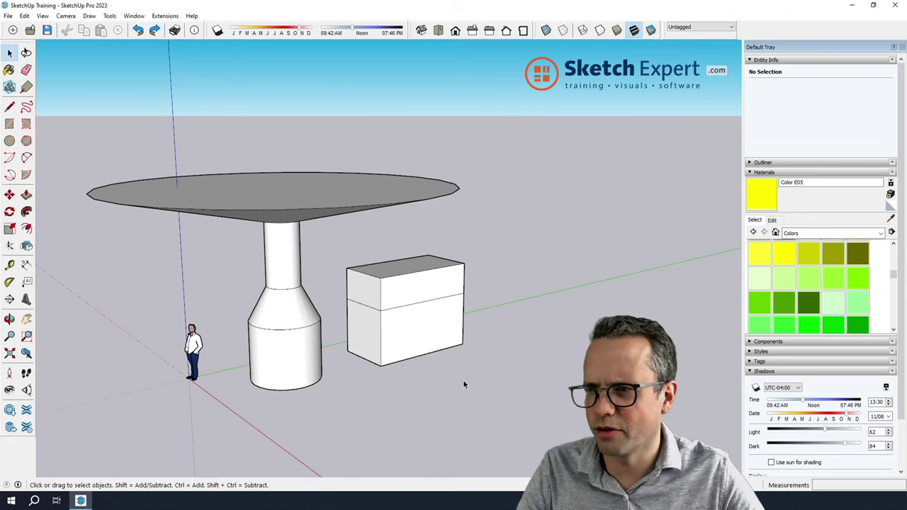
mouse_move(464, 381)
middle_down()
mouse_move(742, 286)
mouse_move(378, 319)
middle_up()
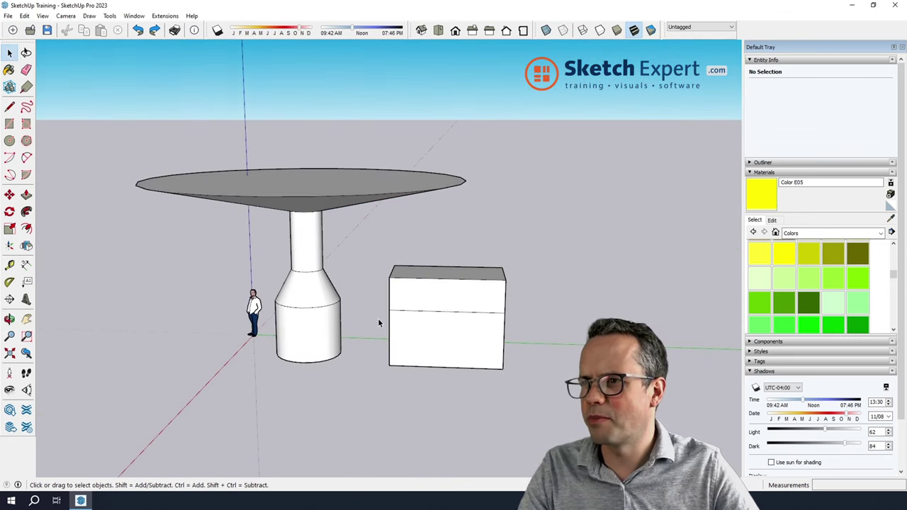